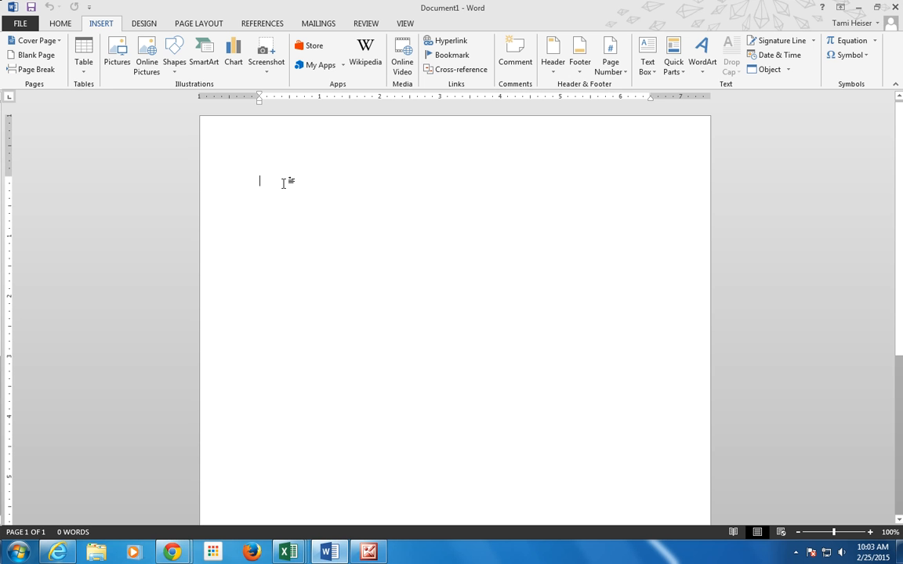
# - Enter the title "Vacationing with Family" on the first line of the blank document, correcting the misspelled first word
pyautogui.write('Vaction')
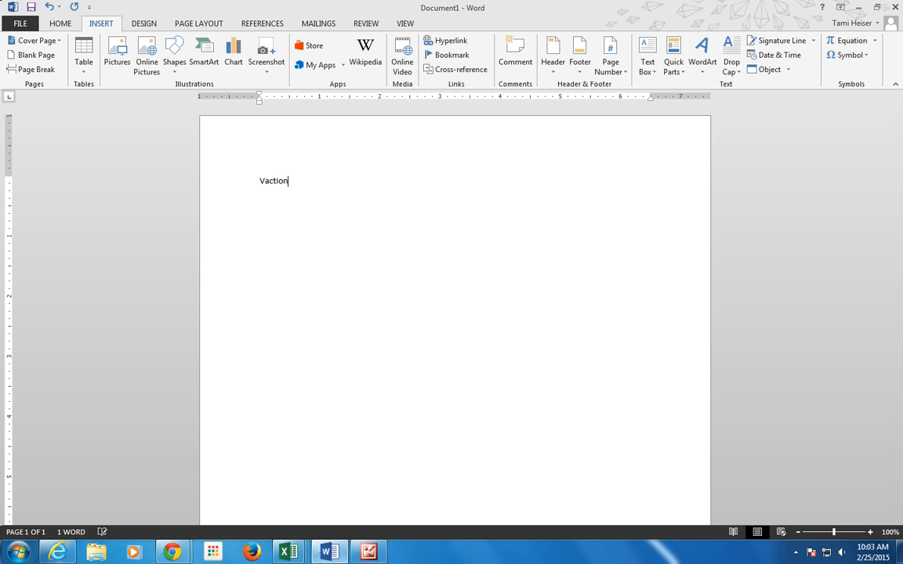
pyautogui.write('ing with Family')
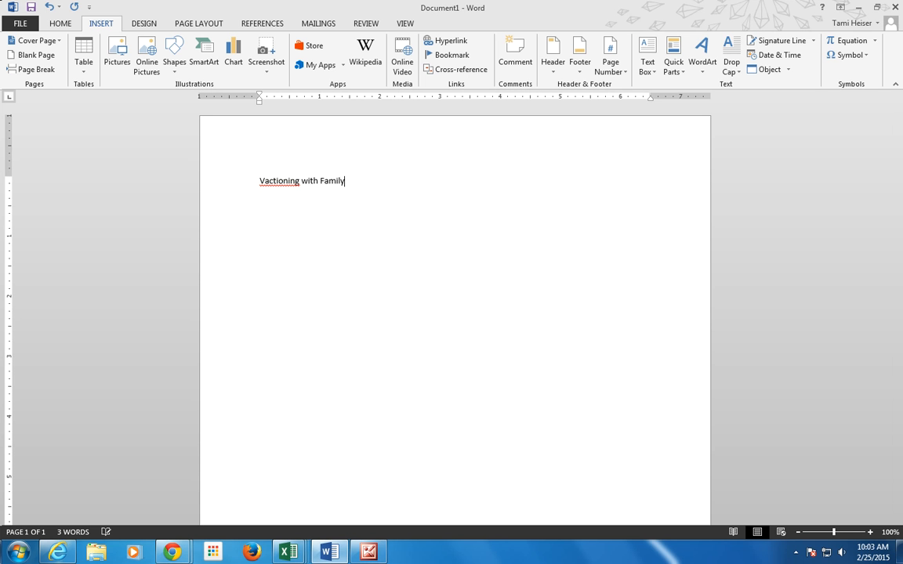
pyautogui.click(272, 181)
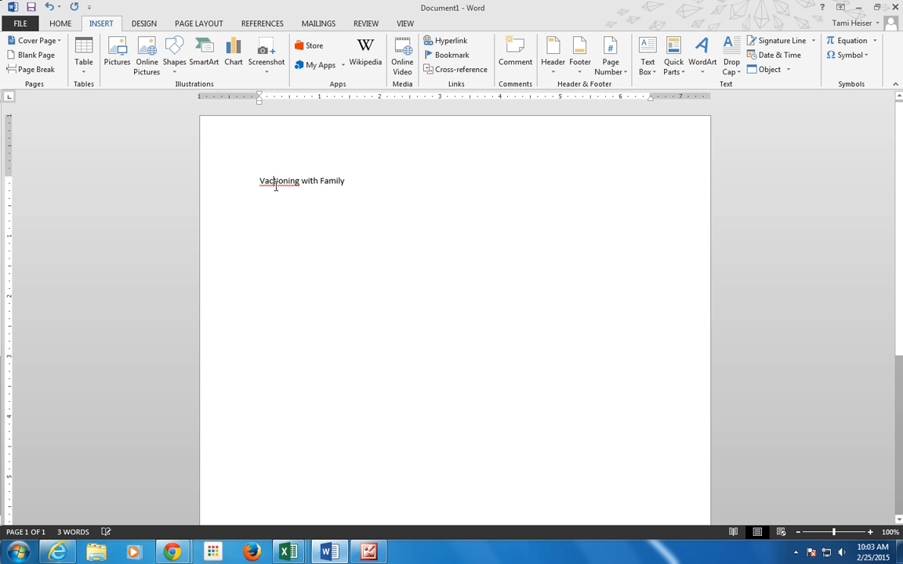
pyautogui.write('a')
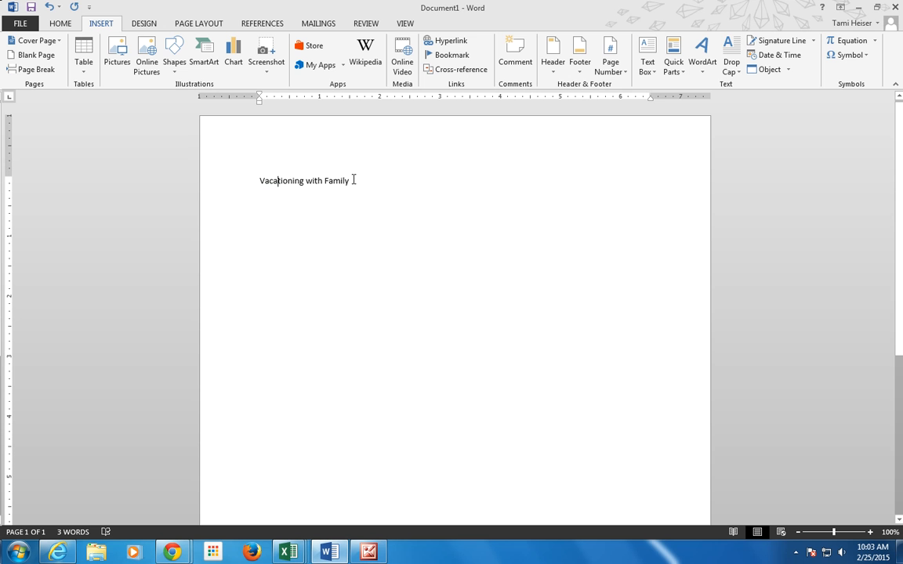
pyautogui.click(350, 181)
# - Format the title "Vacationing with Family" in bold Cambria at 28 points
pyautogui.moveTo(257, 180); pyautogui.dragTo(354, 182)
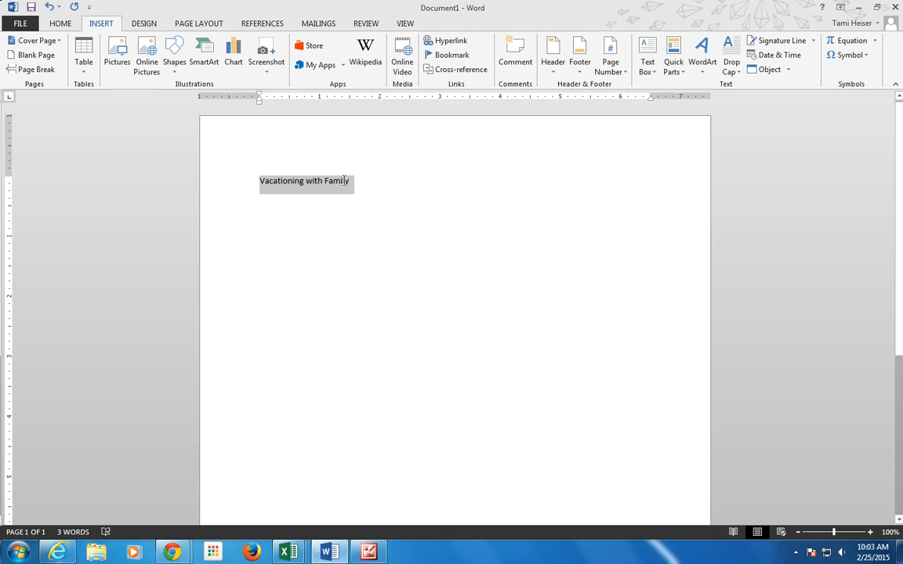
pyautogui.rightClick(333, 183)
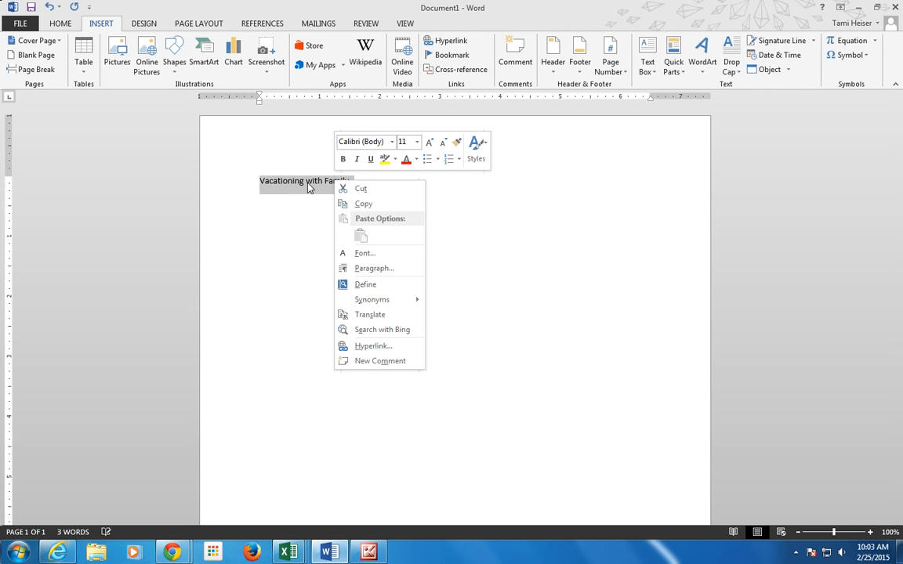
pyautogui.click(391, 143)
pyautogui.click(392, 143)
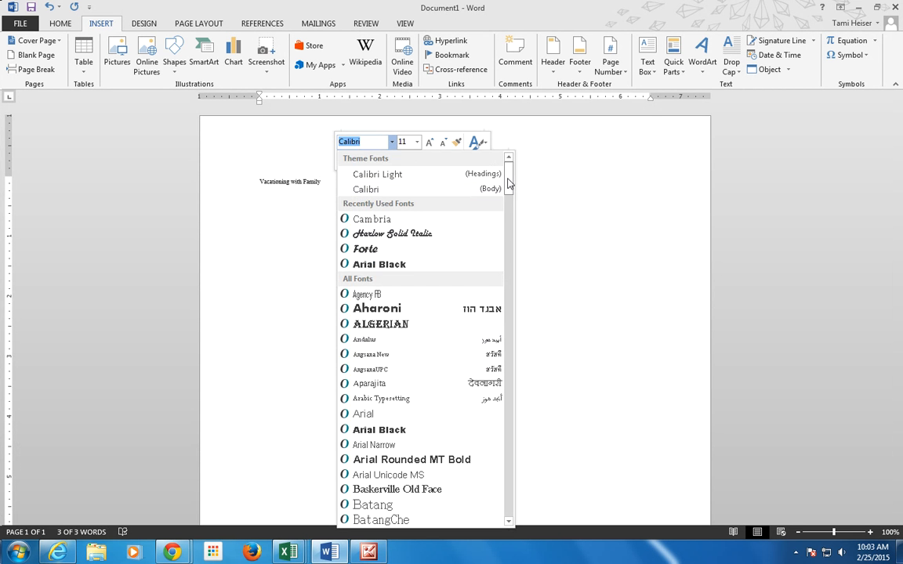
pyautogui.moveTo(509, 181)
pyautogui.mouseDown()
pyautogui.moveTo(508, 268)
pyautogui.moveTo(508, 239)
pyautogui.mouseUp()
pyautogui.click(384, 238)
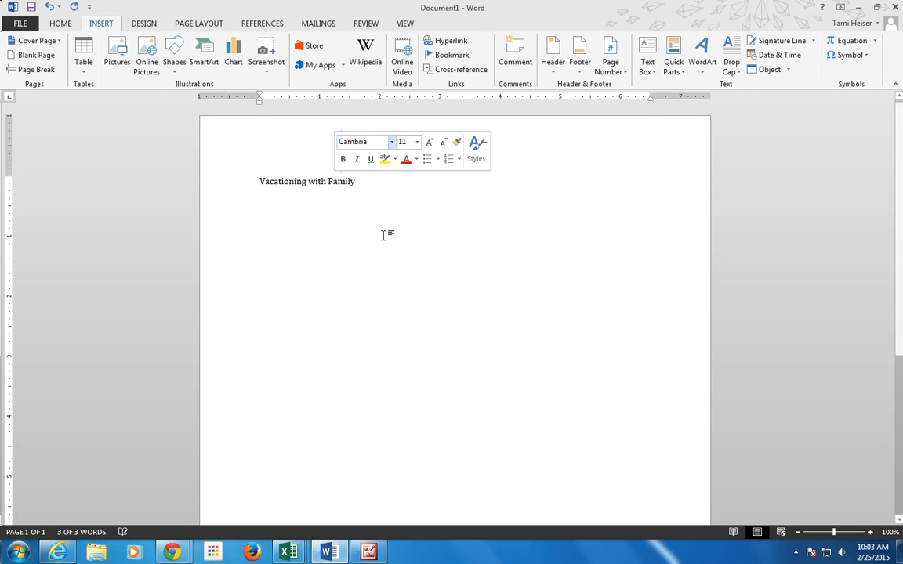
pyautogui.click(417, 141)
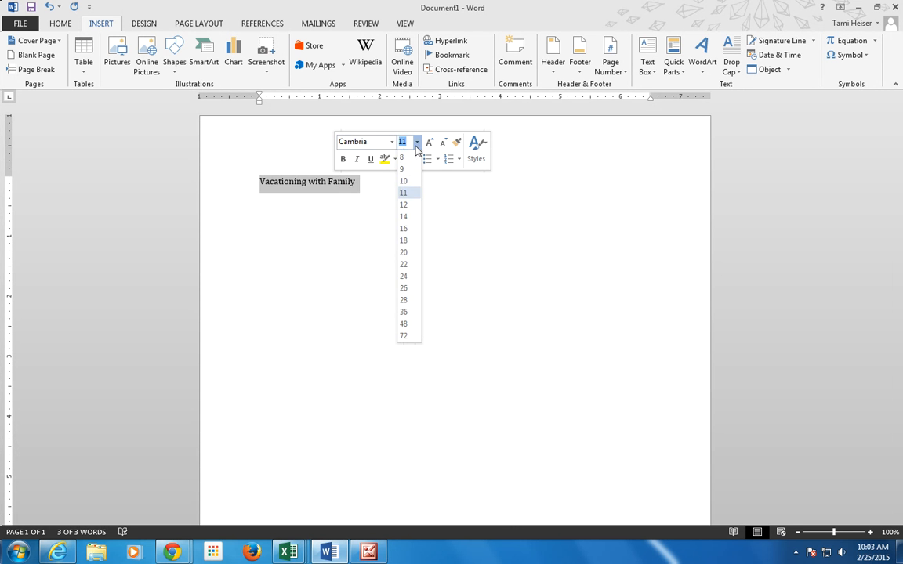
pyautogui.click(409, 290)
pyautogui.click(343, 159)
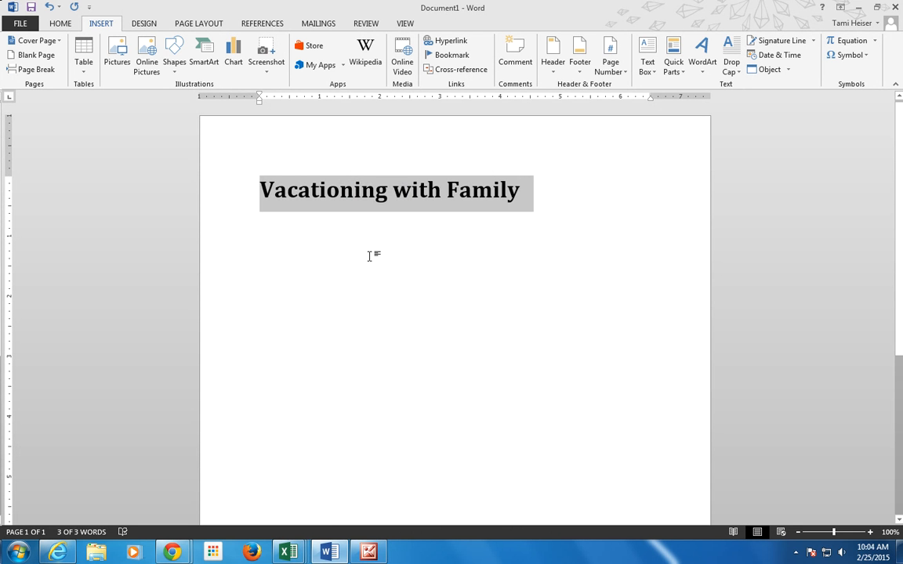
# - Center the title on the page and start a new line below it
pyautogui.click(61, 24)
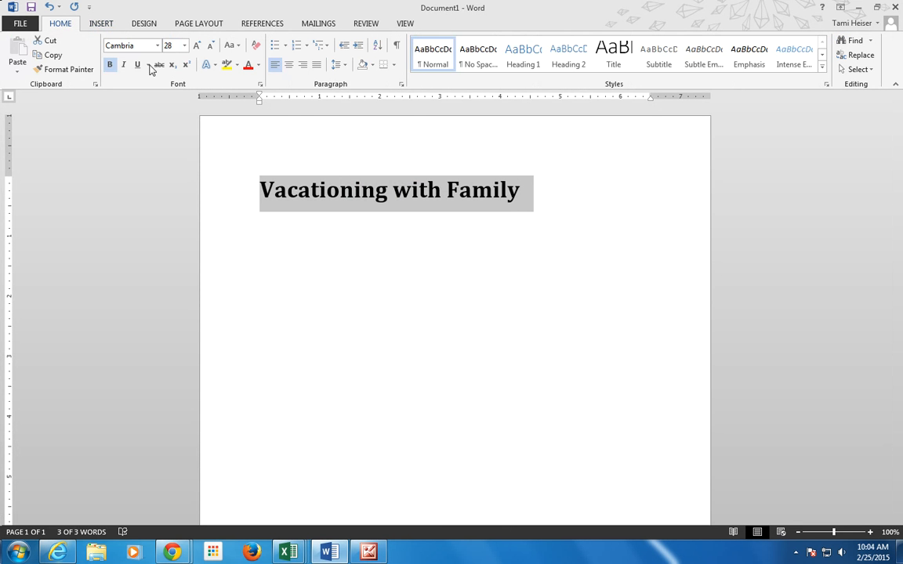
pyautogui.click(286, 70)
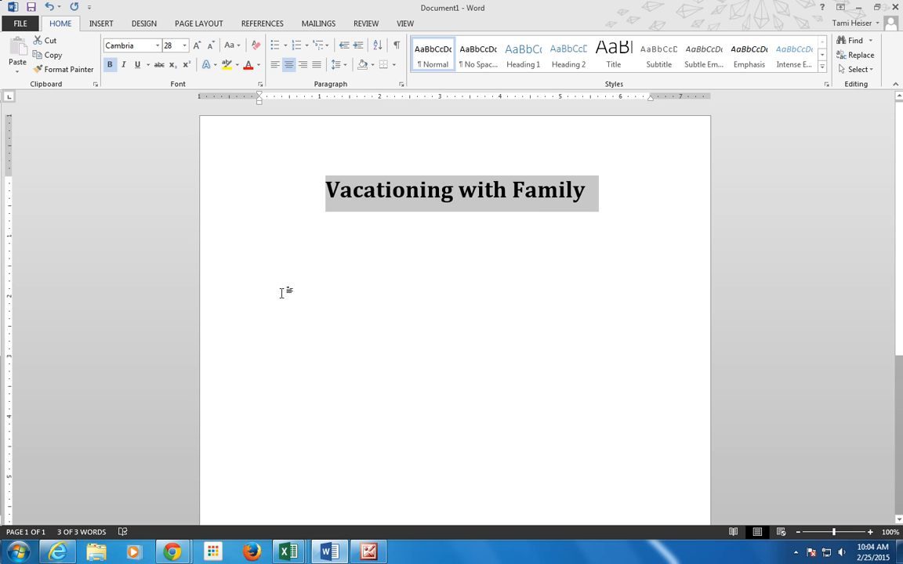
pyautogui.click(638, 273)
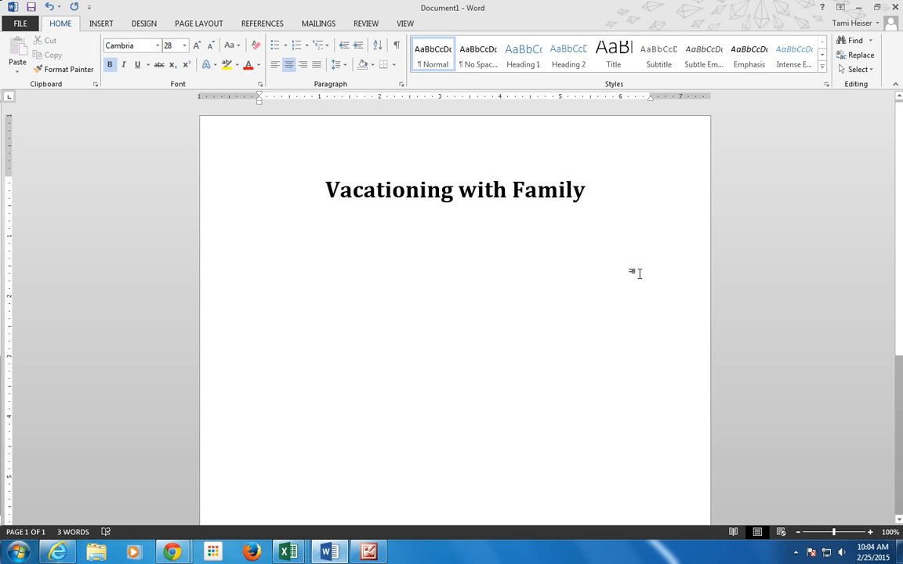
pyautogui.press('Return')
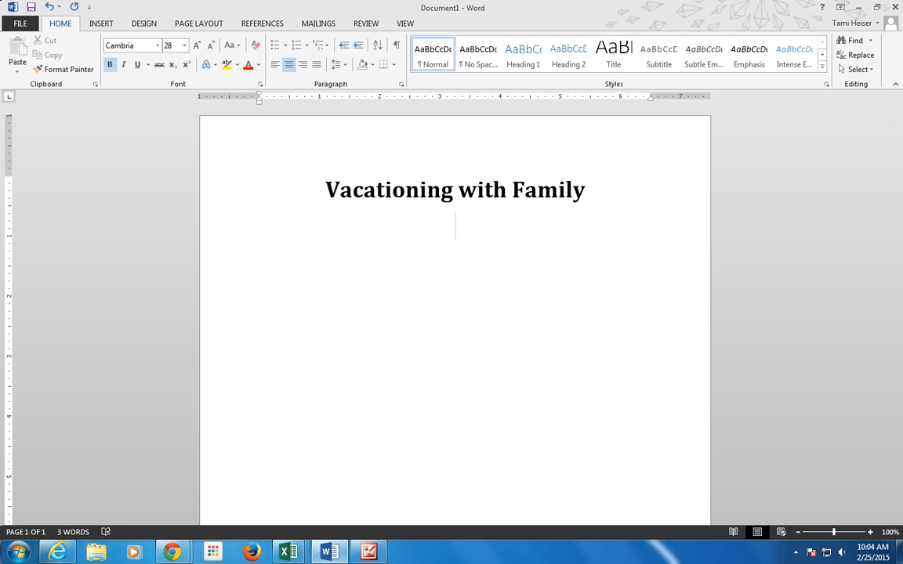
# - Insert the picture "Family Traveling by Airplane" below the title from PUBLIC > Info Tech I > Lesson 8 Pictures on the server, and leave it selected
pyautogui.click(102, 23)
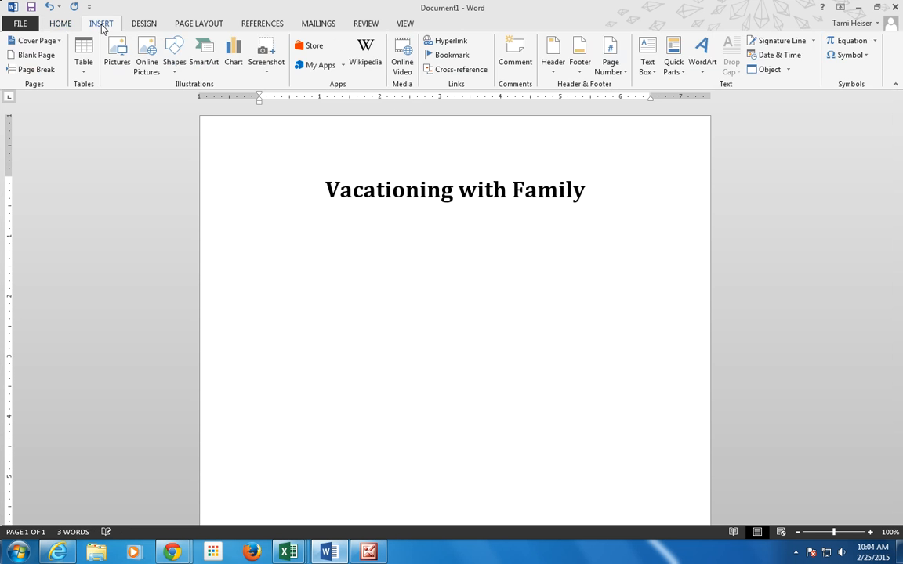
pyautogui.click(117, 56)
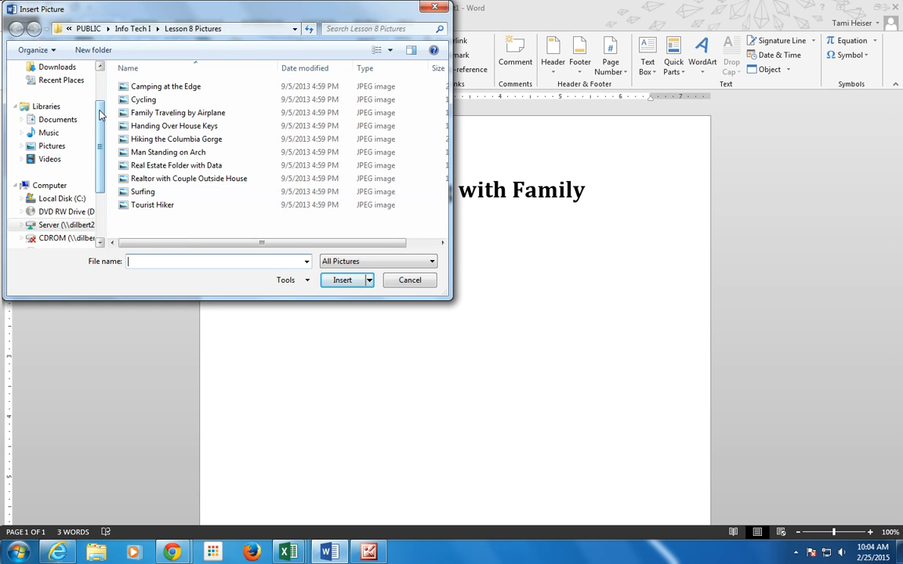
pyautogui.click(44, 226)
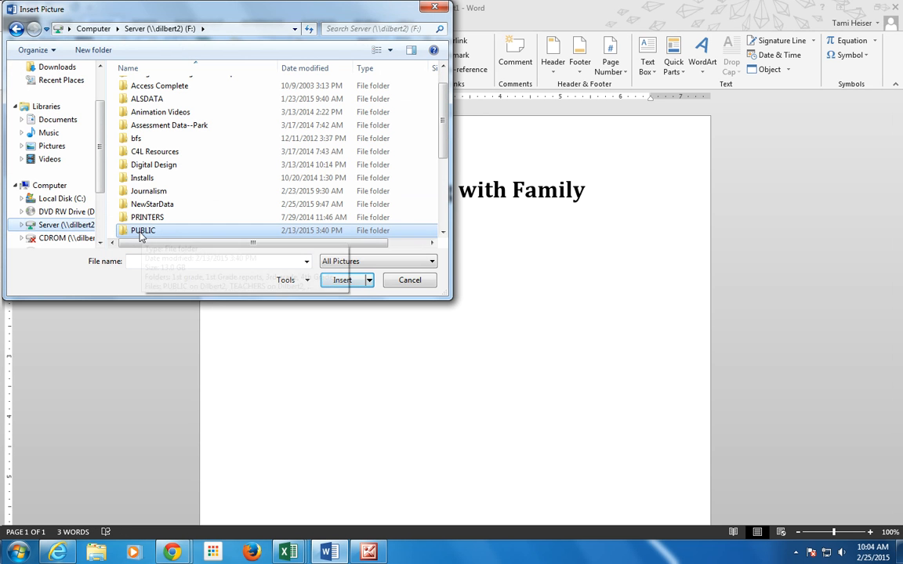
pyautogui.doubleClick(143, 232)
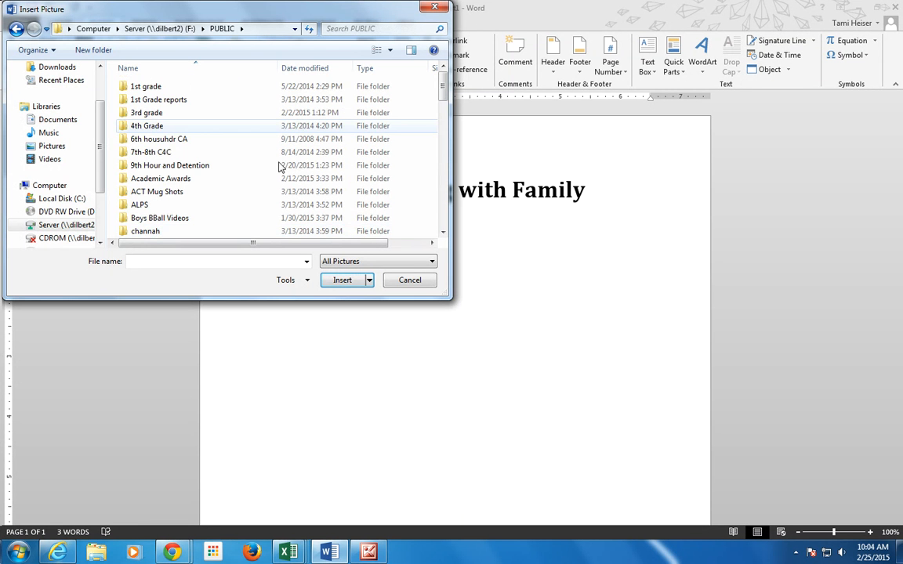
pyautogui.moveTo(441, 83); pyautogui.dragTo(443, 117)
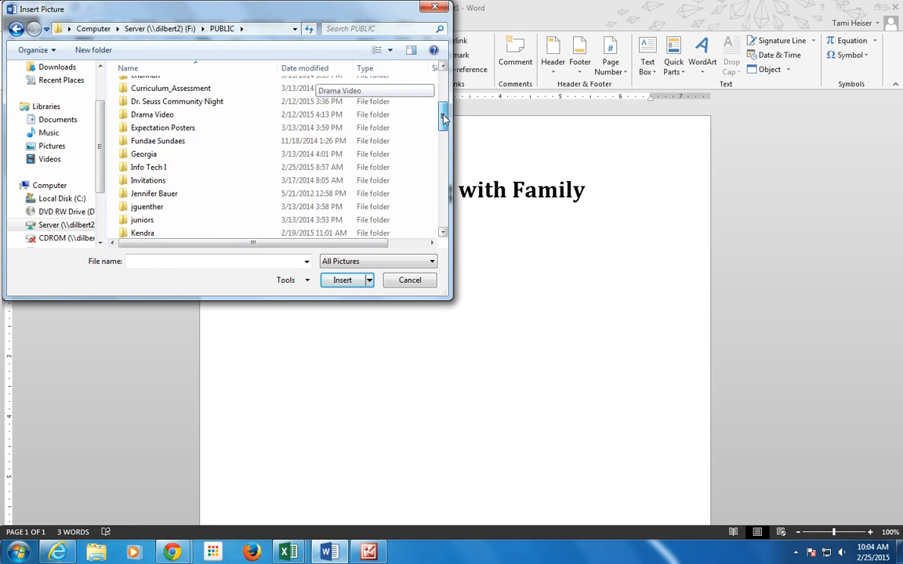
pyautogui.doubleClick(139, 167)
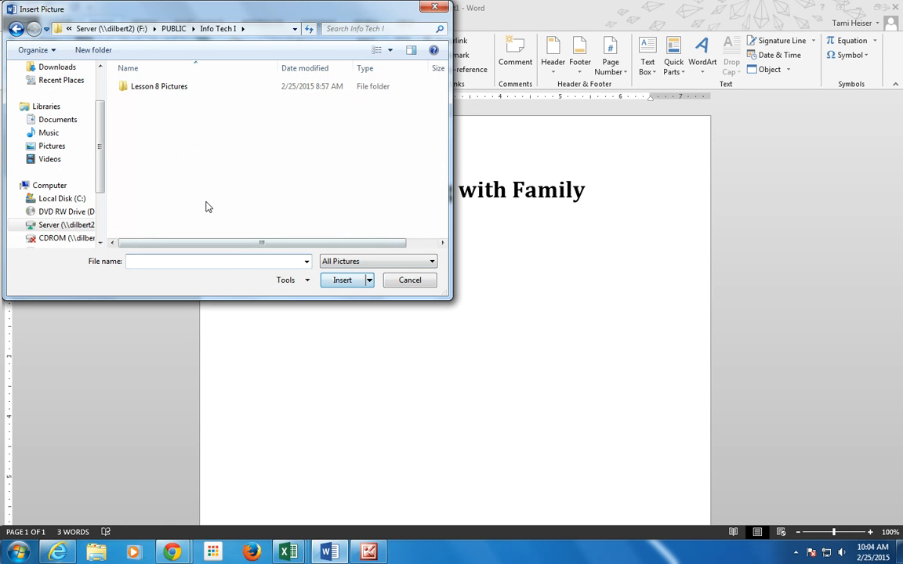
pyautogui.doubleClick(143, 88)
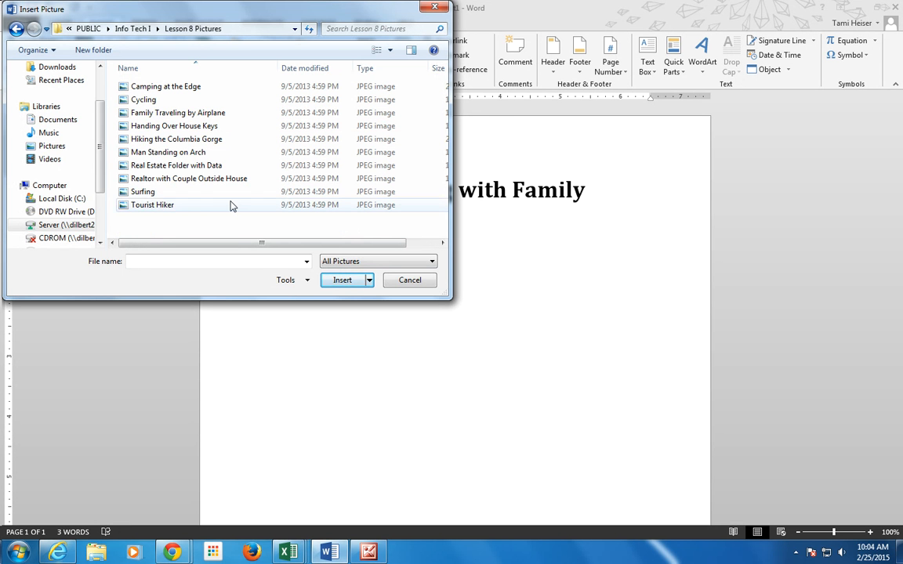
pyautogui.click(187, 117)
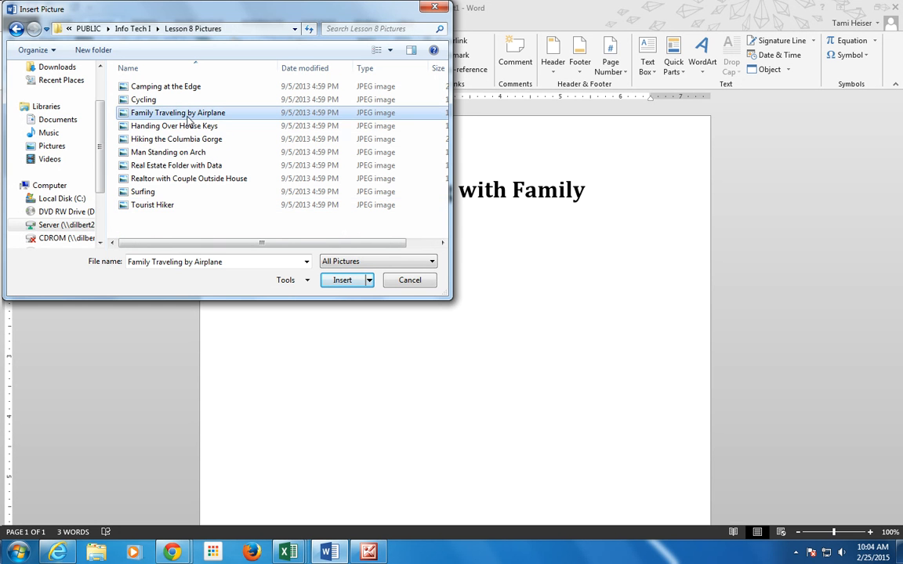
pyautogui.click(340, 281)
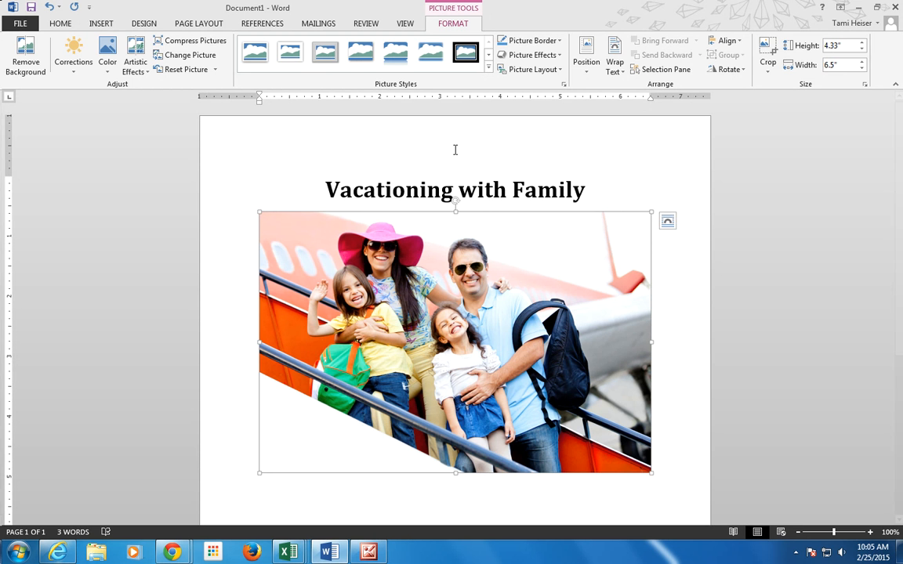
pyautogui.click(239, 181)
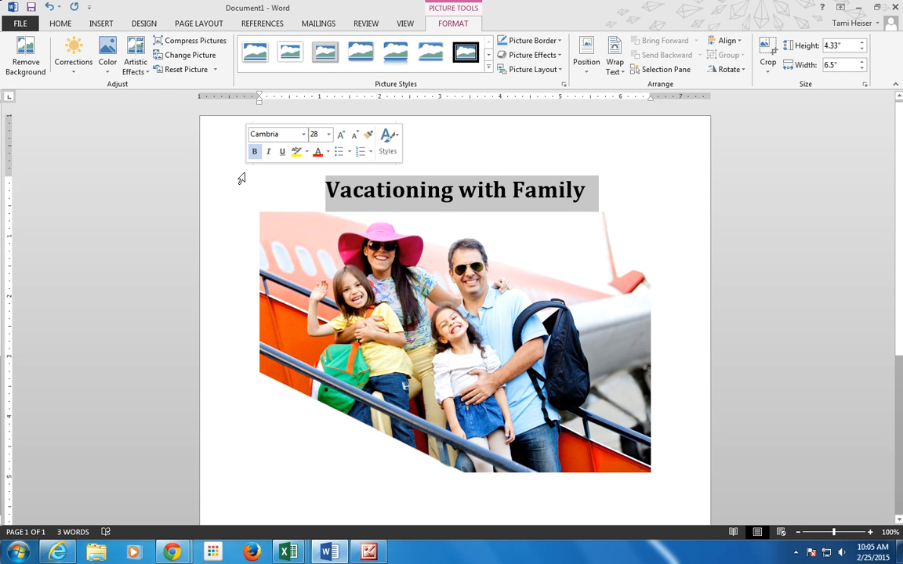
pyautogui.click(324, 326)
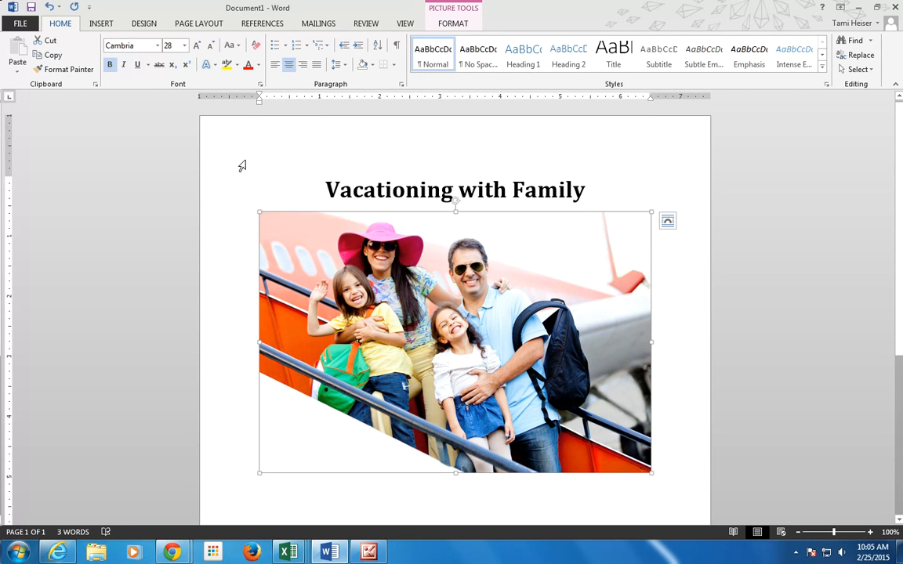
# - Save the document to the computer's Desktop folder as a Word document named "Family Vacation"
pyautogui.click(28, 24)
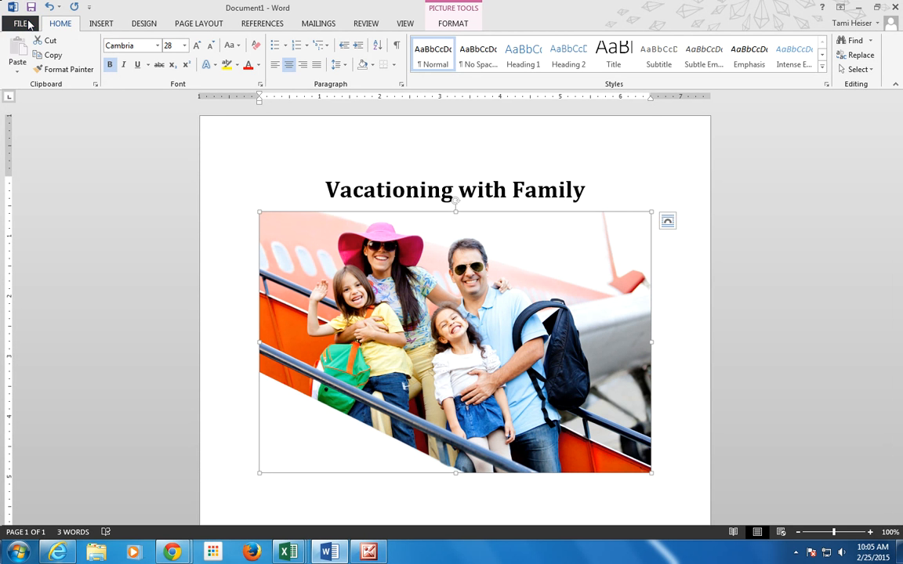
pyautogui.click(33, 149)
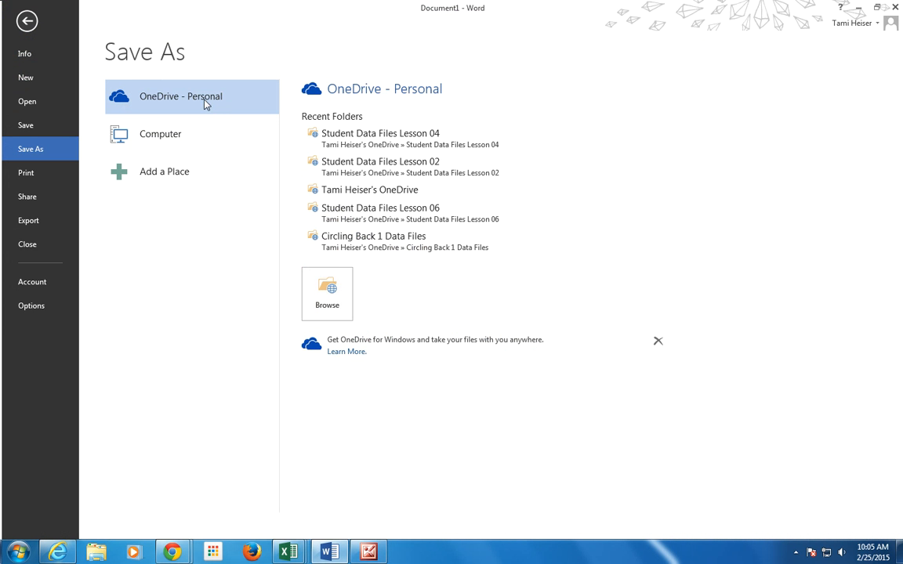
pyautogui.click(196, 142)
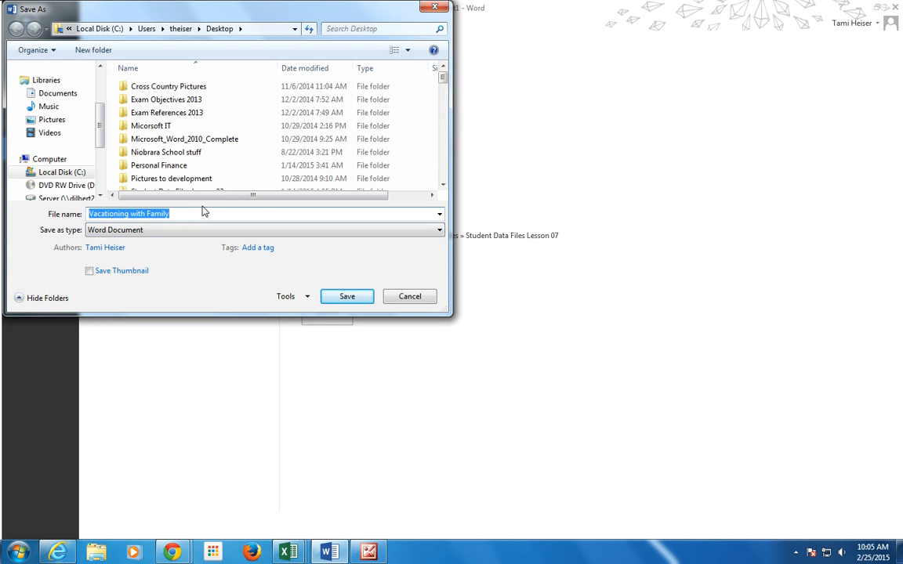
pyautogui.write('Family Fa')
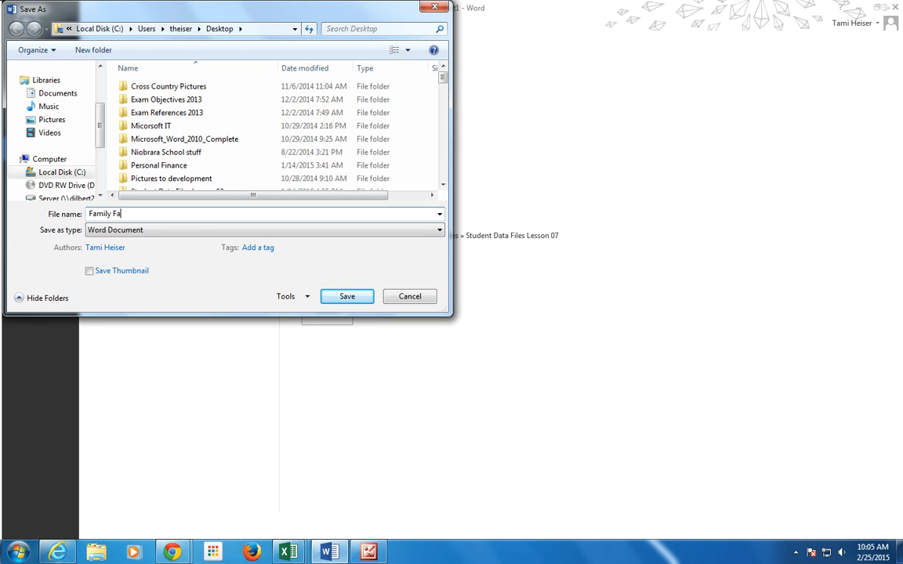
pyautogui.press('BackSpace')
pyautogui.press('BackSpace')
pyautogui.write('CV')
pyautogui.press('BackSpace')
pyautogui.press('BackSpace')
pyautogui.write('Vaction')
pyautogui.press('BackSpace')
pyautogui.press('BackSpace')
pyautogui.press('BackSpace')
pyautogui.press('BackSpace')
pyautogui.write('ation')
pyautogui.click(332, 296)
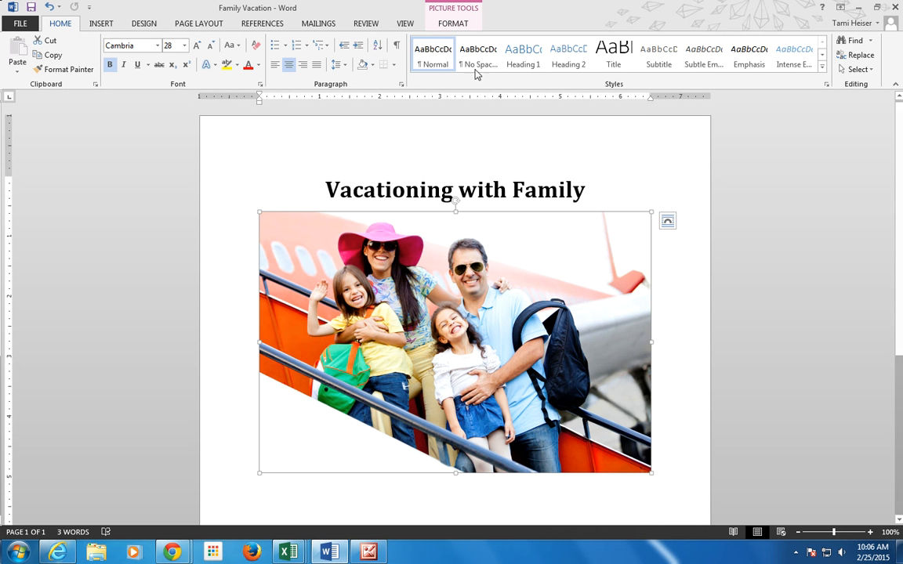
# - Enlarge the family picture to a height of 4.9", keeping its proportions
pyautogui.click(452, 26)
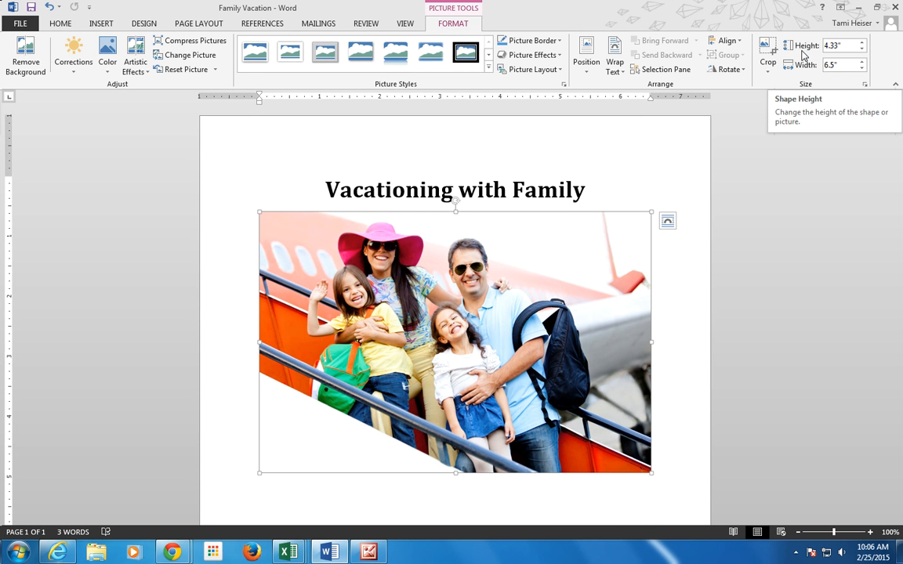
pyautogui.click(860, 45)
pyautogui.click(860, 45)
pyautogui.click(861, 46)
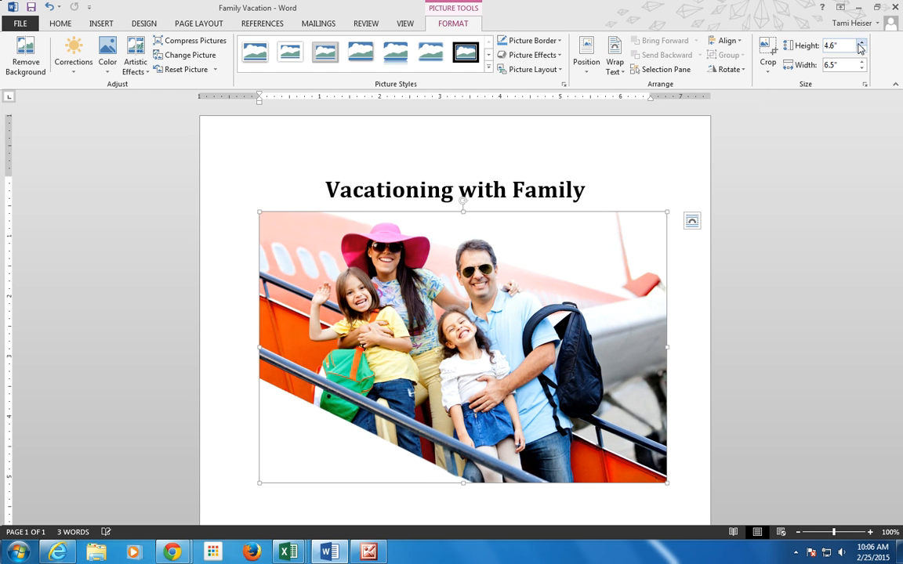
pyautogui.click(860, 45)
pyautogui.click(860, 45)
pyautogui.click(861, 46)
pyautogui.click(861, 45)
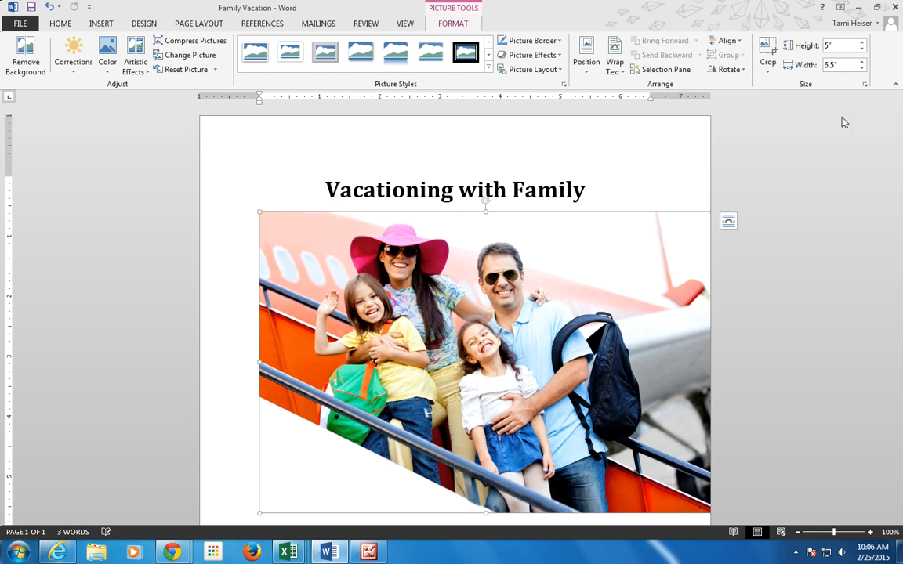
pyautogui.click(861, 50)
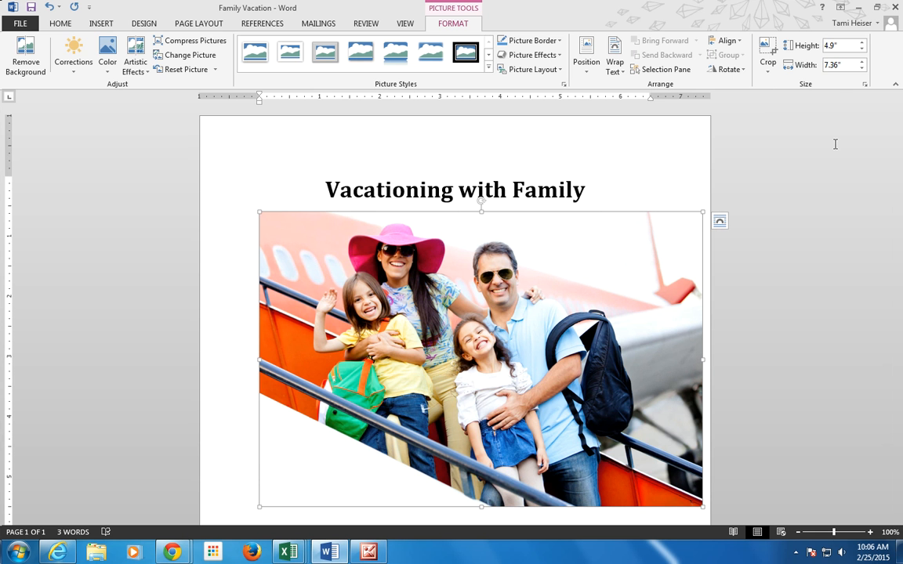
# - Set the family picture's absolute height to 3.5", keeping the aspect ratio locked
pyautogui.click(864, 86)
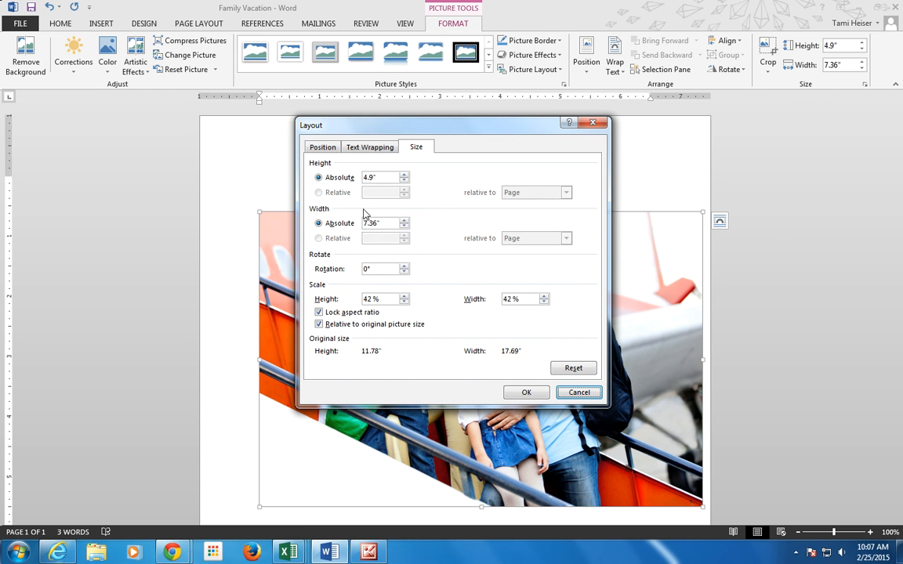
pyautogui.doubleClick(365, 177)
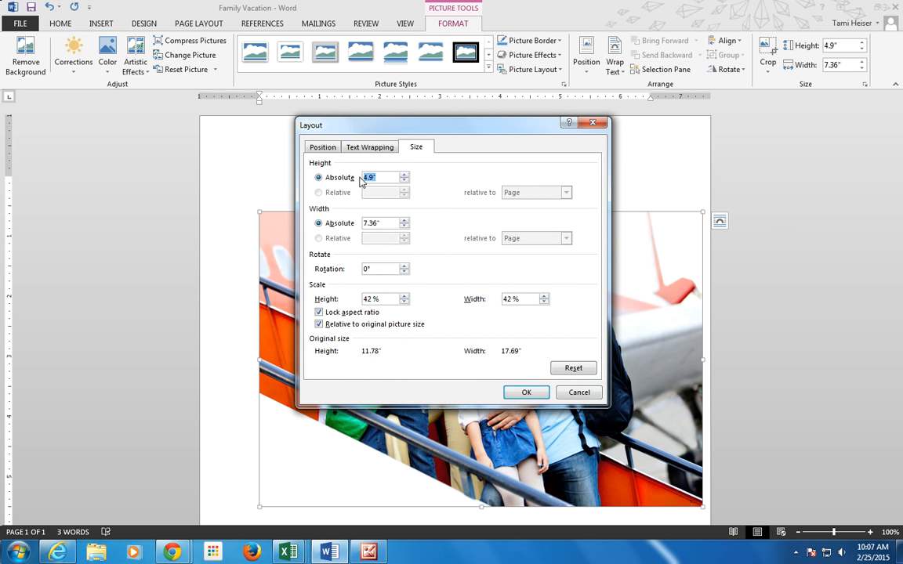
pyautogui.write('3.5')
pyautogui.click(523, 392)
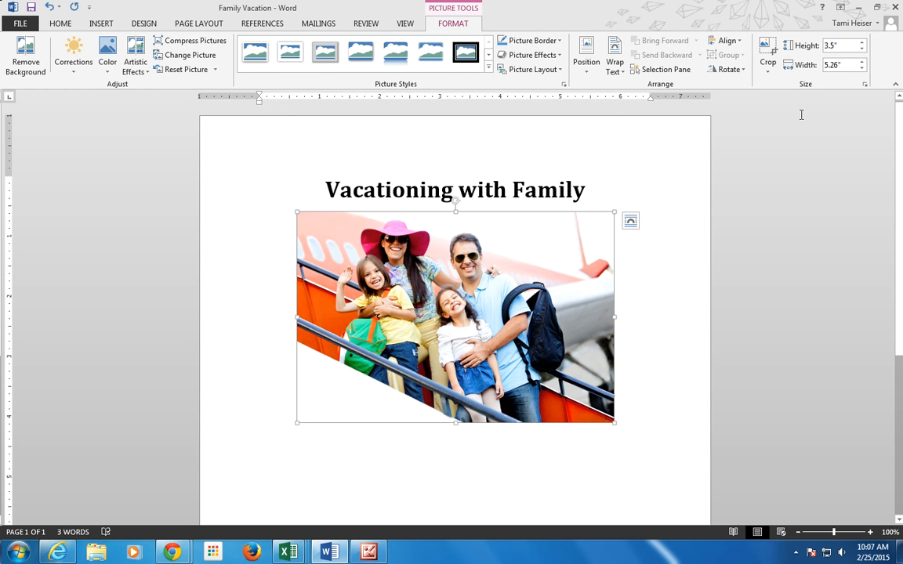
# - Reduce the family picture's height scale to 25% relative to its original size, with the aspect ratio locked
pyautogui.click(864, 86)
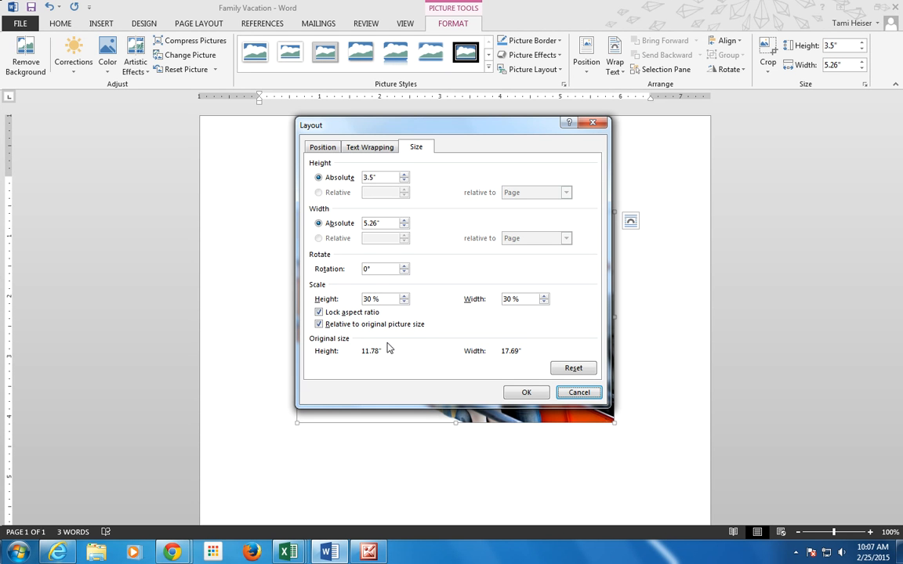
pyautogui.click(404, 301)
pyautogui.click(404, 302)
pyautogui.click(404, 302)
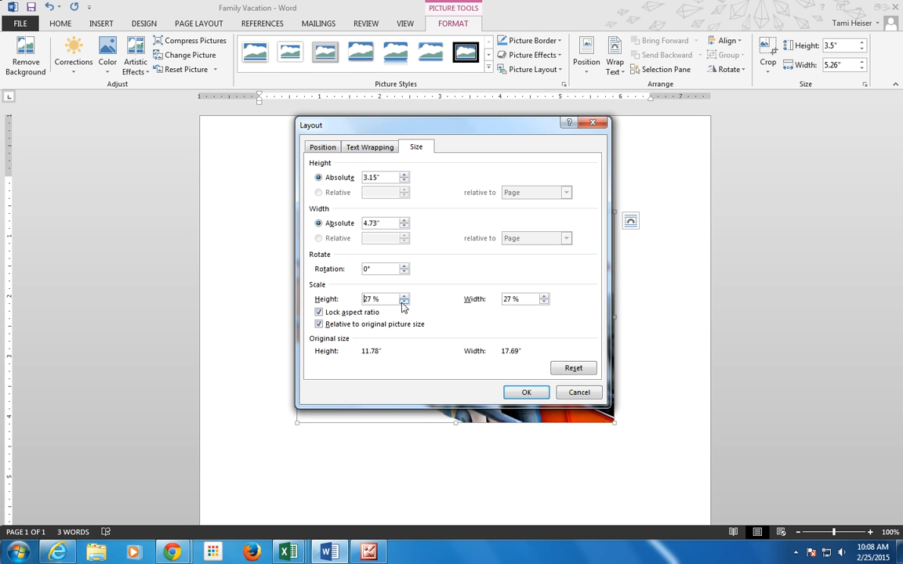
pyautogui.click(403, 302)
pyautogui.click(404, 302)
pyautogui.press('Tab')
# - Set the family picture's rotation to 350° and apply the layout changes
pyautogui.click(377, 268)
pyautogui.moveTo(377, 268); pyautogui.dragTo(355, 270)
pyautogui.write('350')
pyautogui.press('Tab')
pyautogui.click(521, 393)
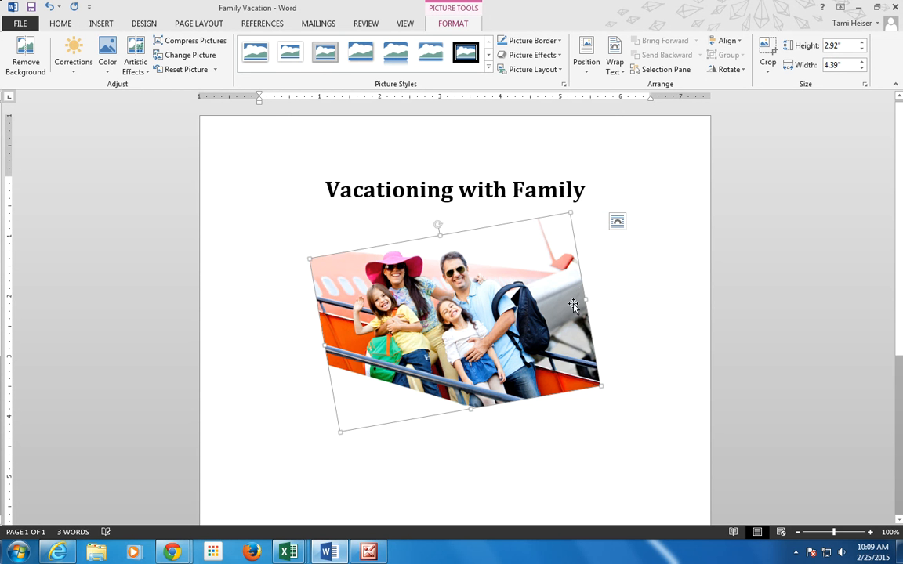
# - Open the cropping options for the rotated family picture
pyautogui.click(768, 74)
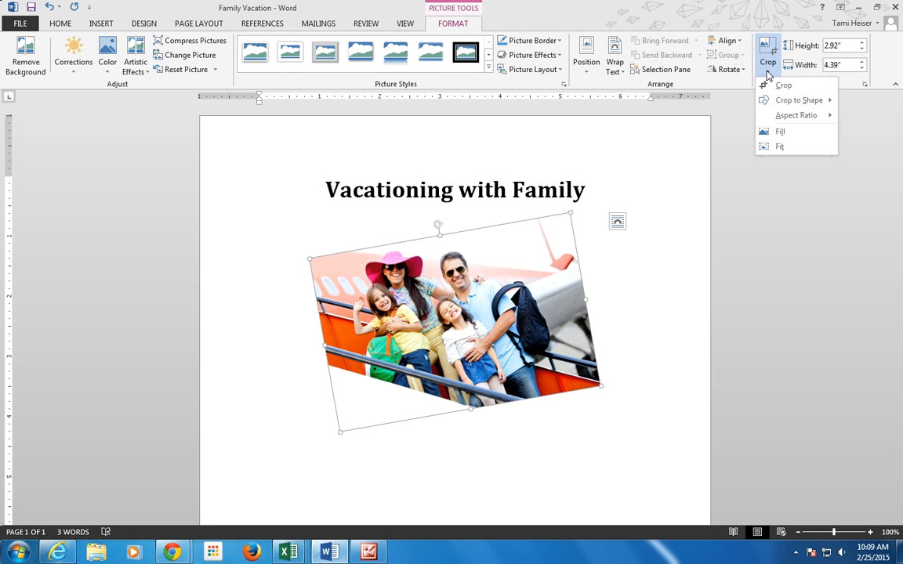